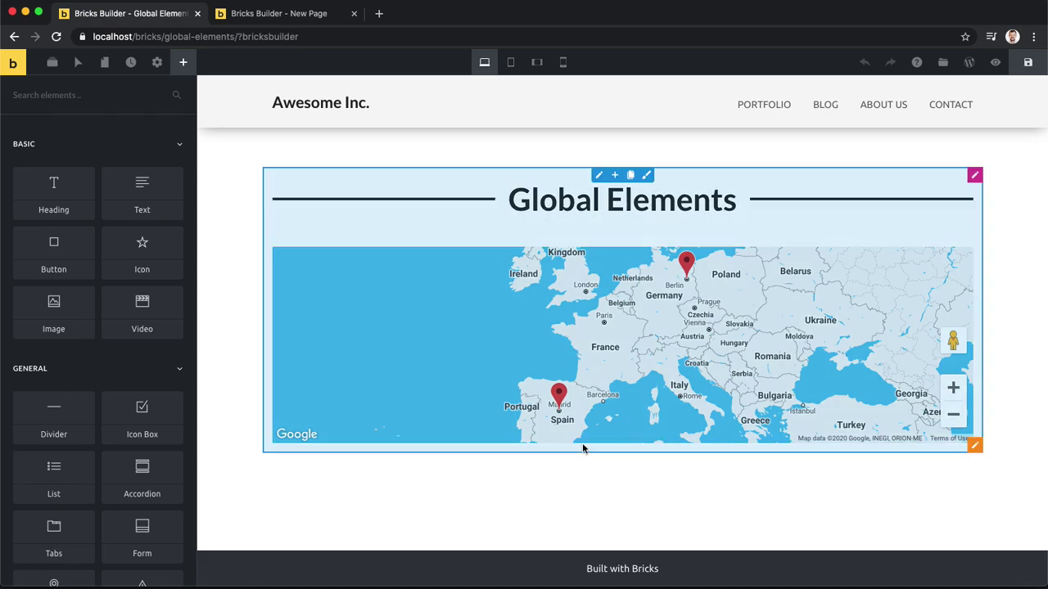
# Step: Review the addresses and settings of the map element under the Global Elements heading
pyautogui.click(588, 445)
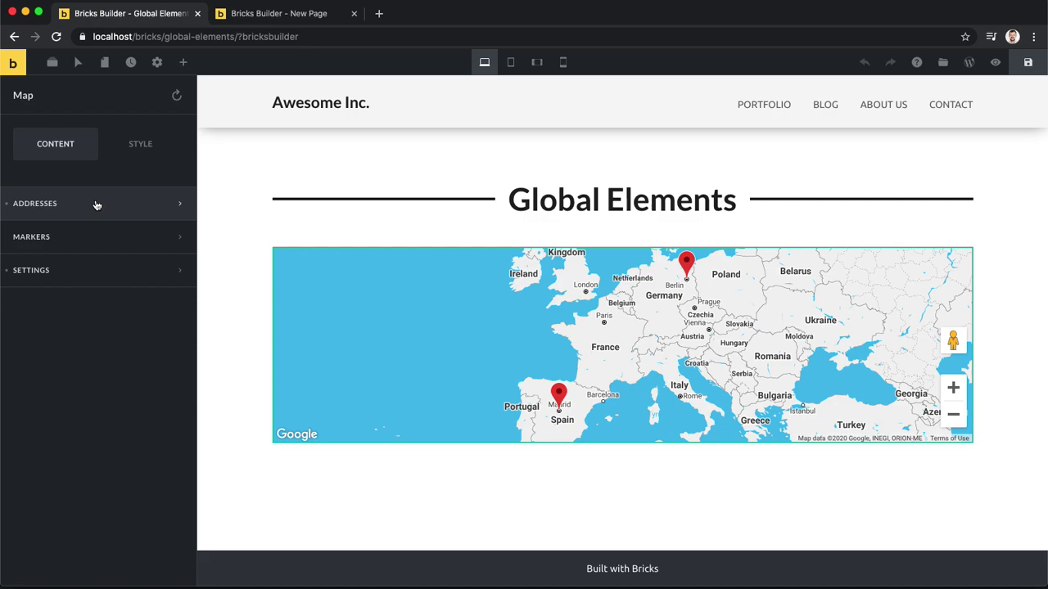
pyautogui.click(96, 205)
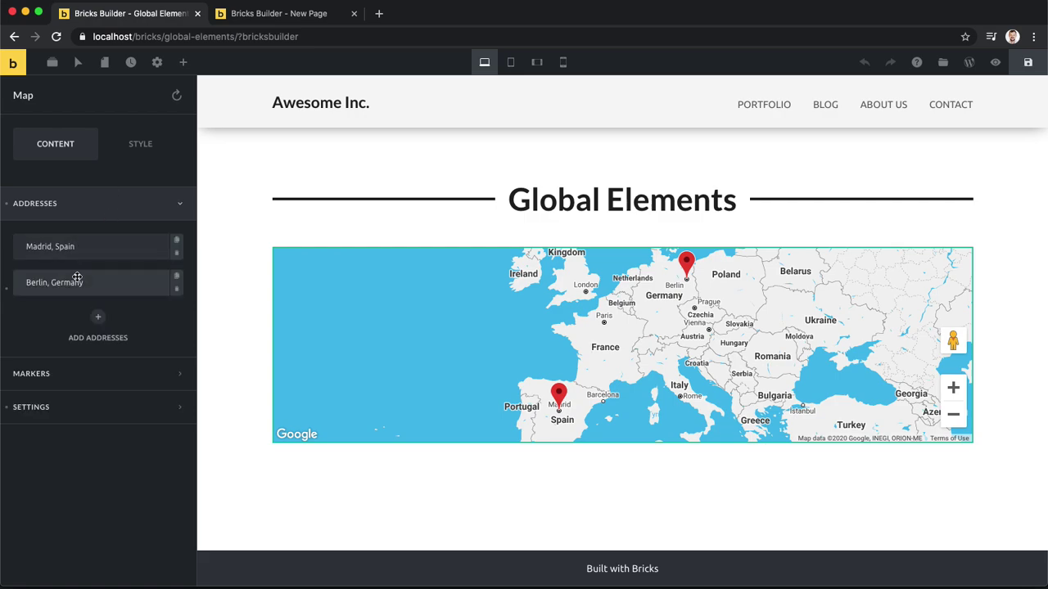
pyautogui.click(123, 408)
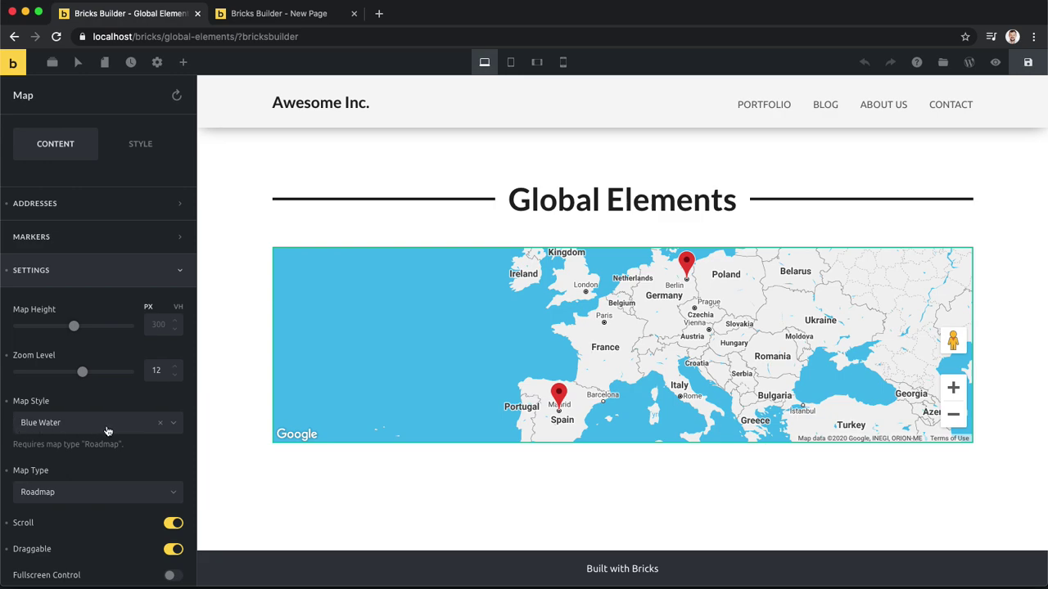
pyautogui.click(326, 483)
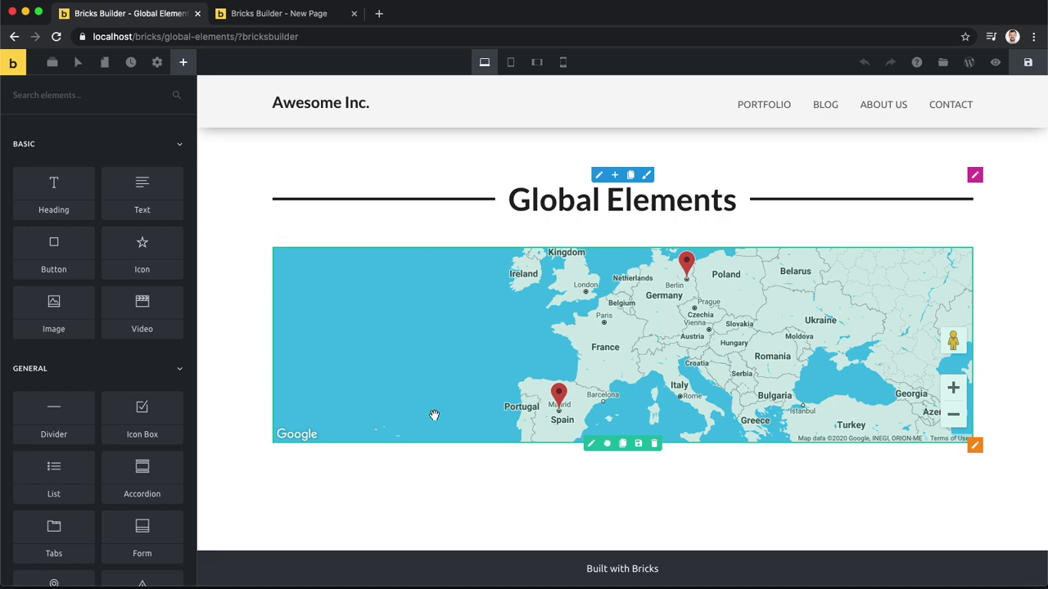
# Step: Save the map as a global element and locate it in the Global Elements category of the element list
pyautogui.click(640, 447)
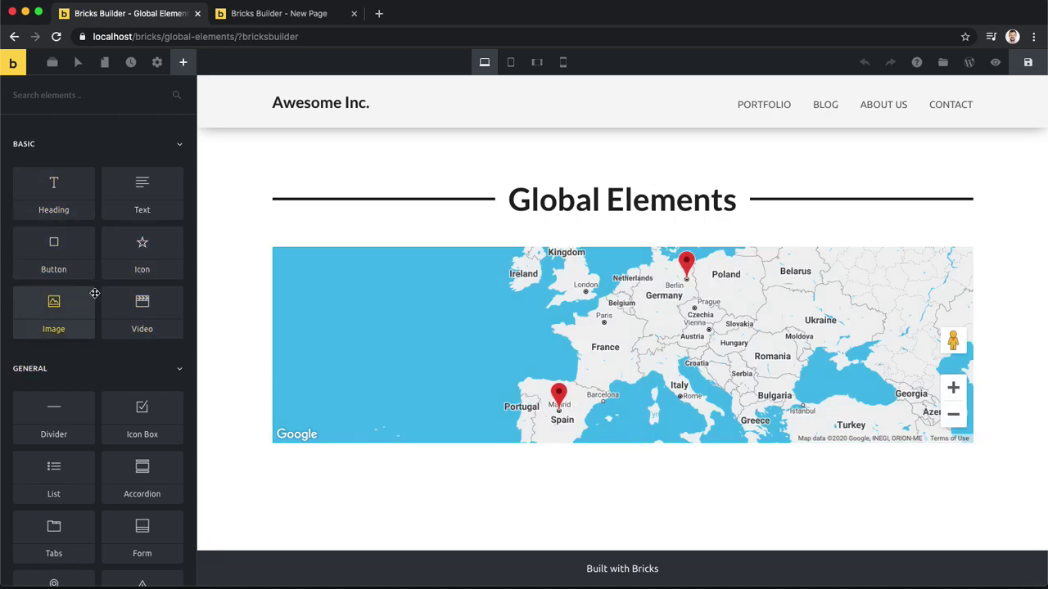
pyautogui.scroll(-15, 98, 295)
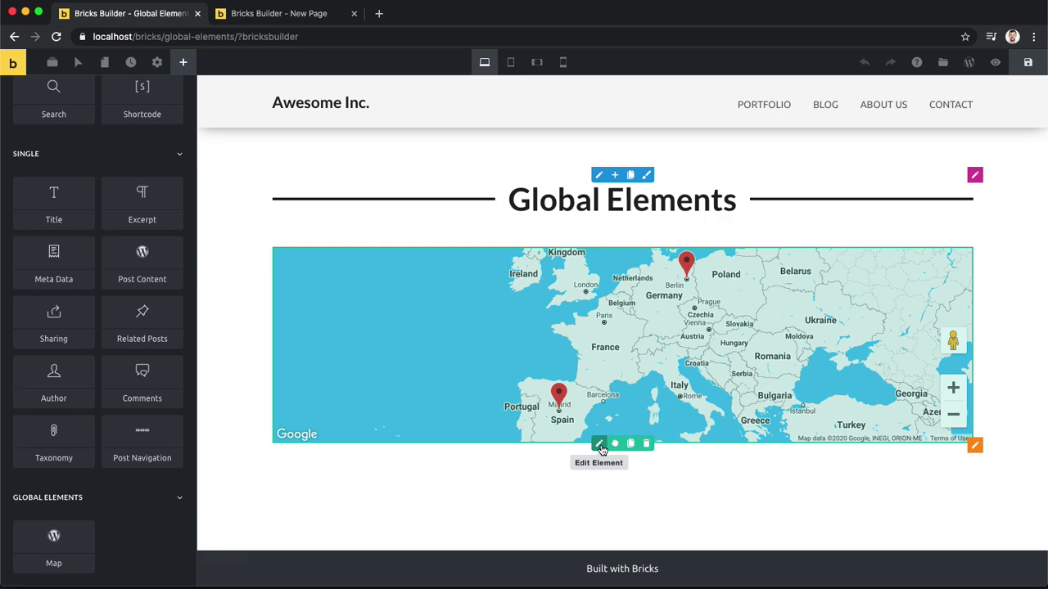
# Step: Rename the global map element to "Map - Europe", check its entry among the global elements and save the page
pyautogui.click(599, 445)
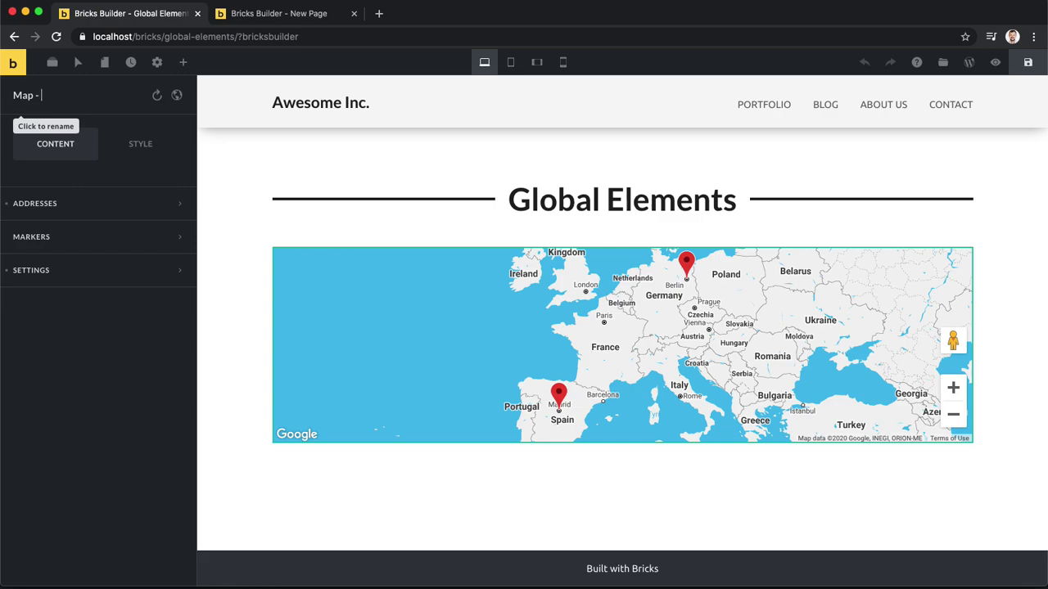
pyautogui.write('Europe')
pyautogui.click(183, 62)
pyautogui.scroll(-10, 117, 295)
pyautogui.scroll(-6, 117, 294)
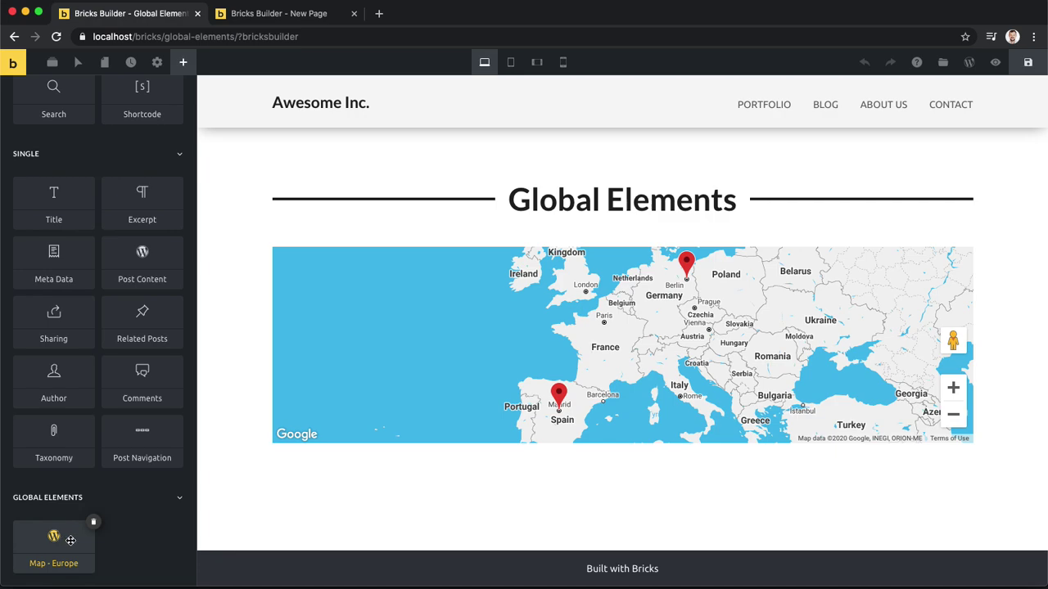
pyautogui.click(1025, 65)
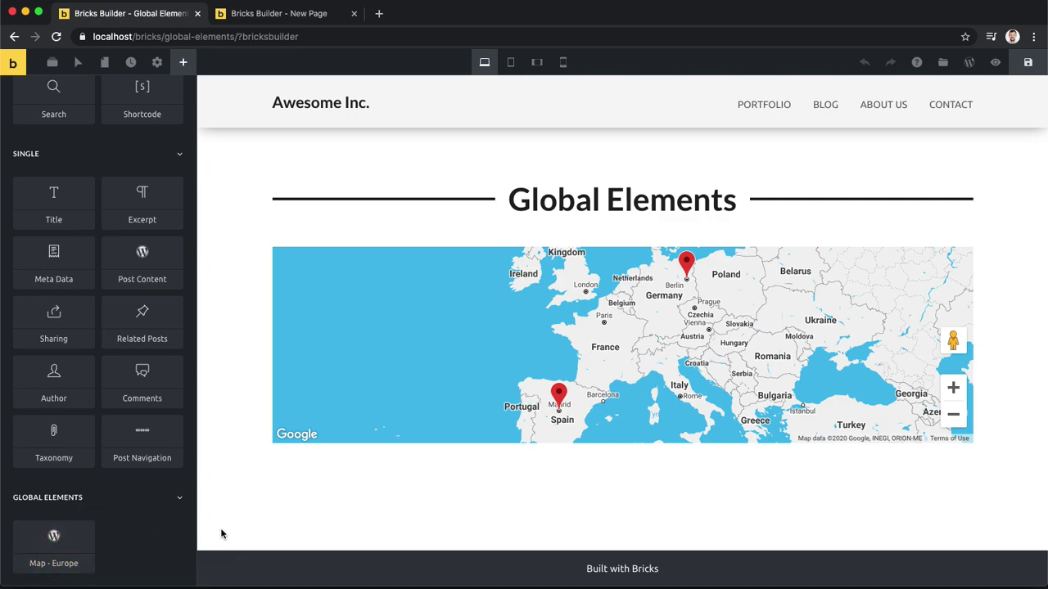
# Step: Reload the New Page builder and add the "Map - Europe" global element to the empty page
pyautogui.click(266, 14)
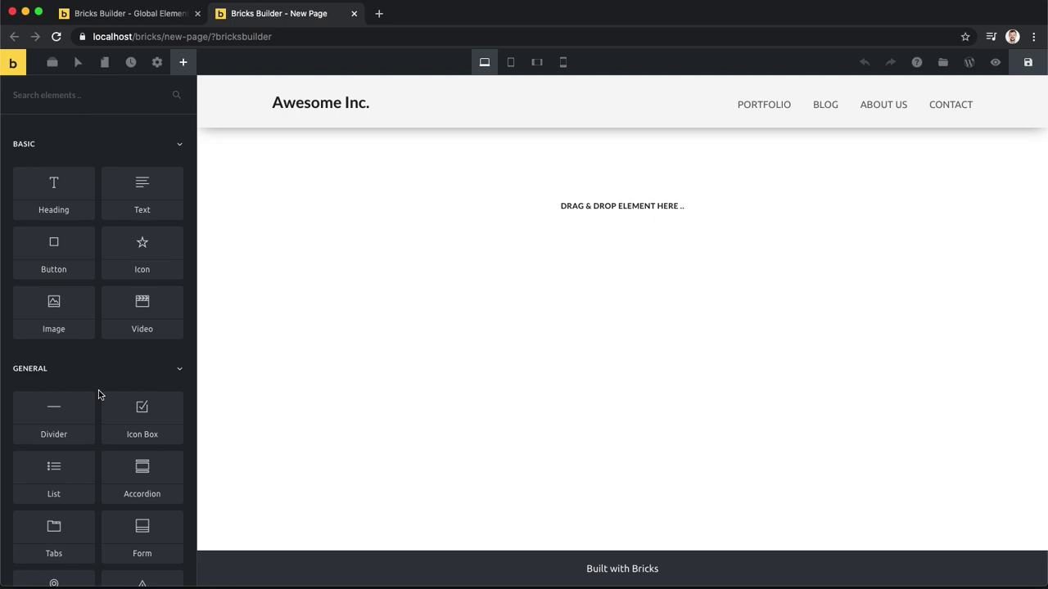
pyautogui.scroll(-15, 96, 367)
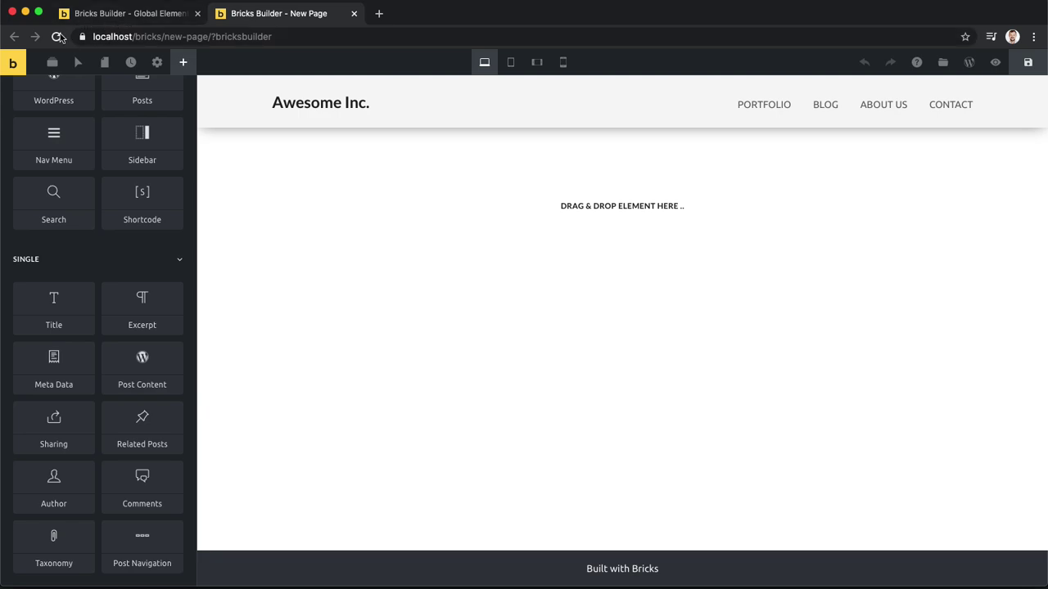
pyautogui.click(117, 14)
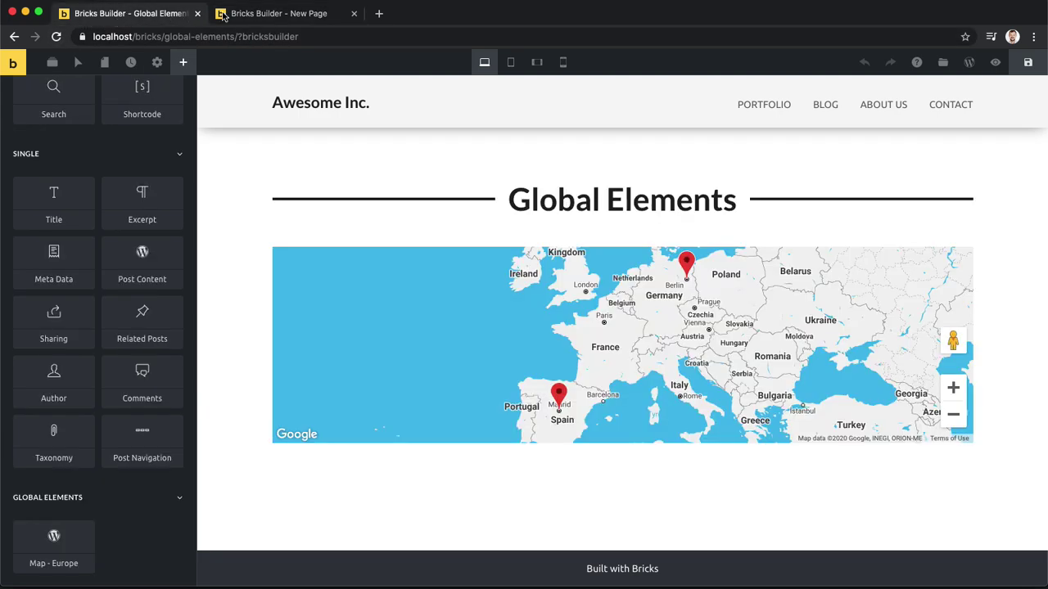
pyautogui.click(226, 16)
pyautogui.click(57, 36)
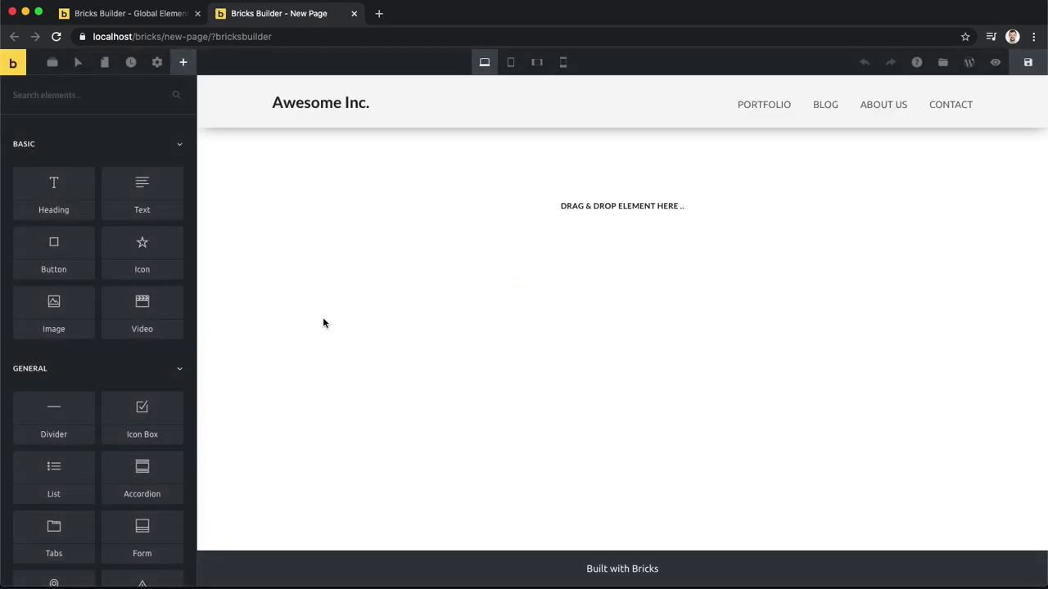
pyautogui.scroll(-10, 103, 371)
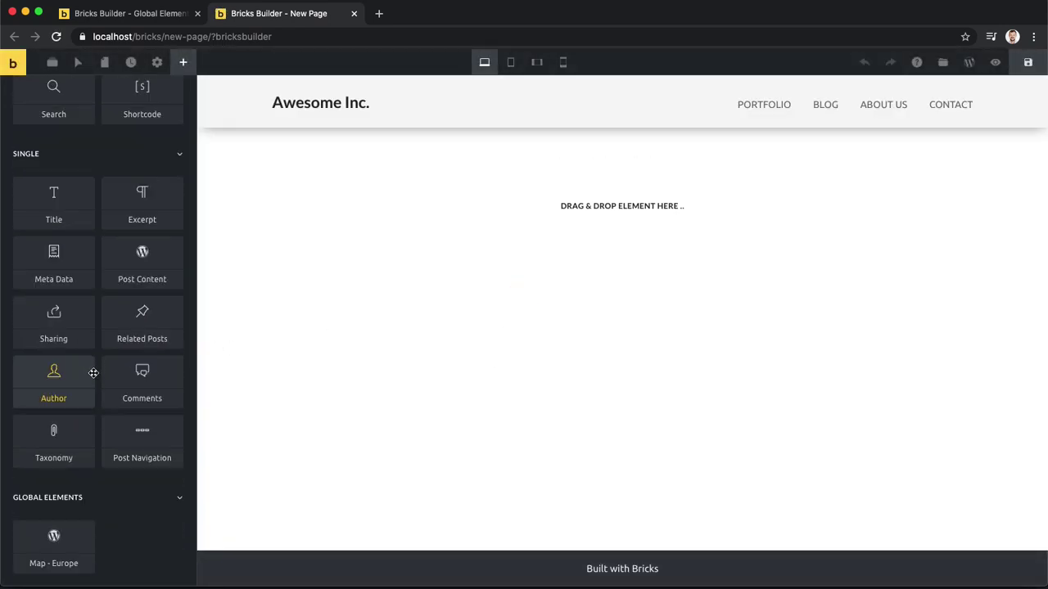
pyautogui.moveTo(41, 542); pyautogui.dragTo(511, 205)
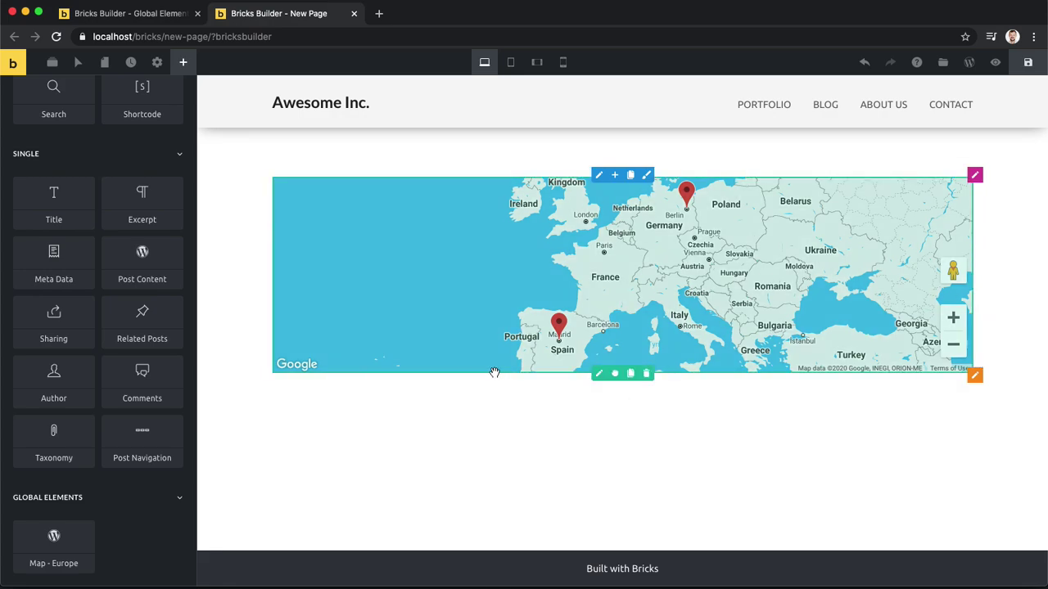
# Step: Compare the map on both pages, and delete the "Berlin, Germany" address from the map on New Page
pyautogui.click(184, 18)
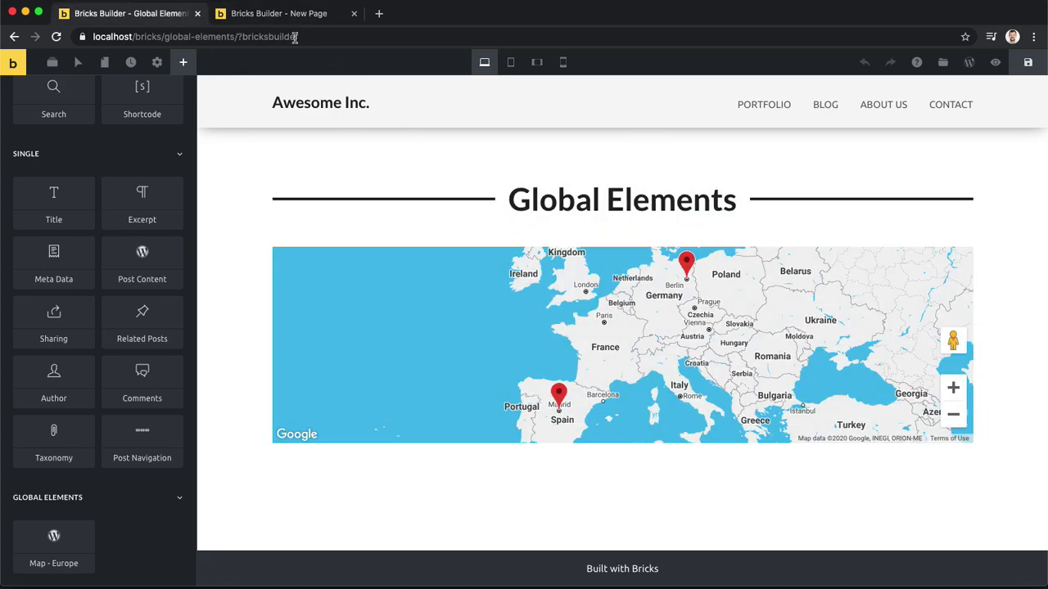
pyautogui.click(291, 16)
pyautogui.click(599, 374)
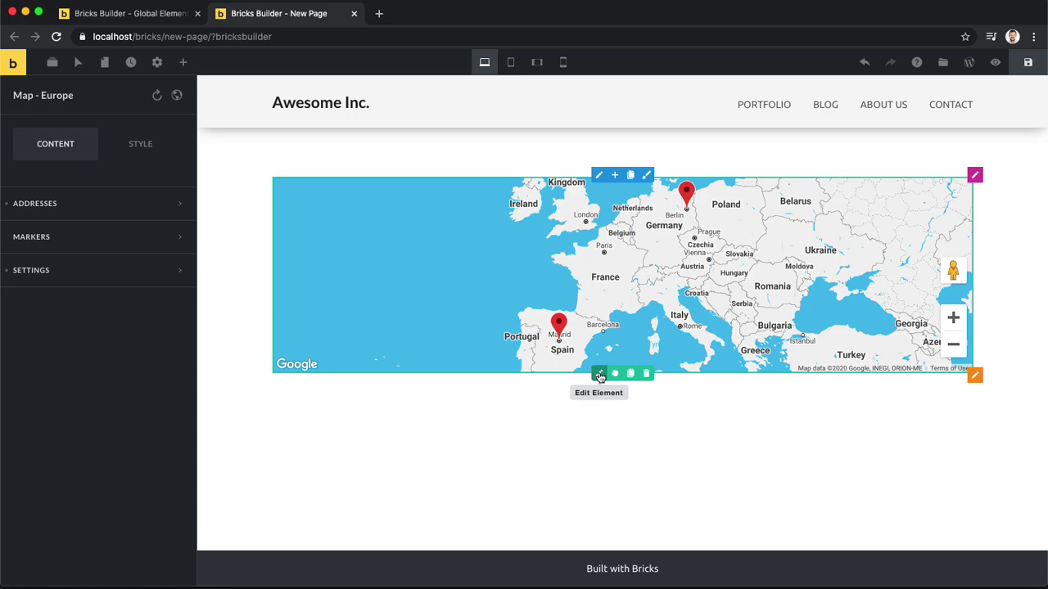
pyautogui.click(111, 211)
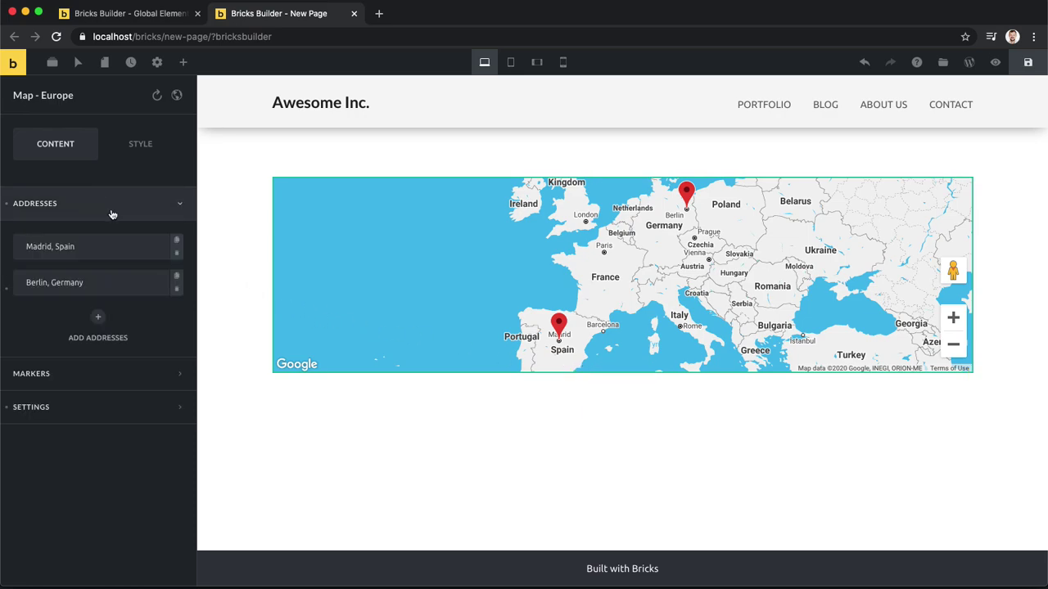
pyautogui.click(176, 289)
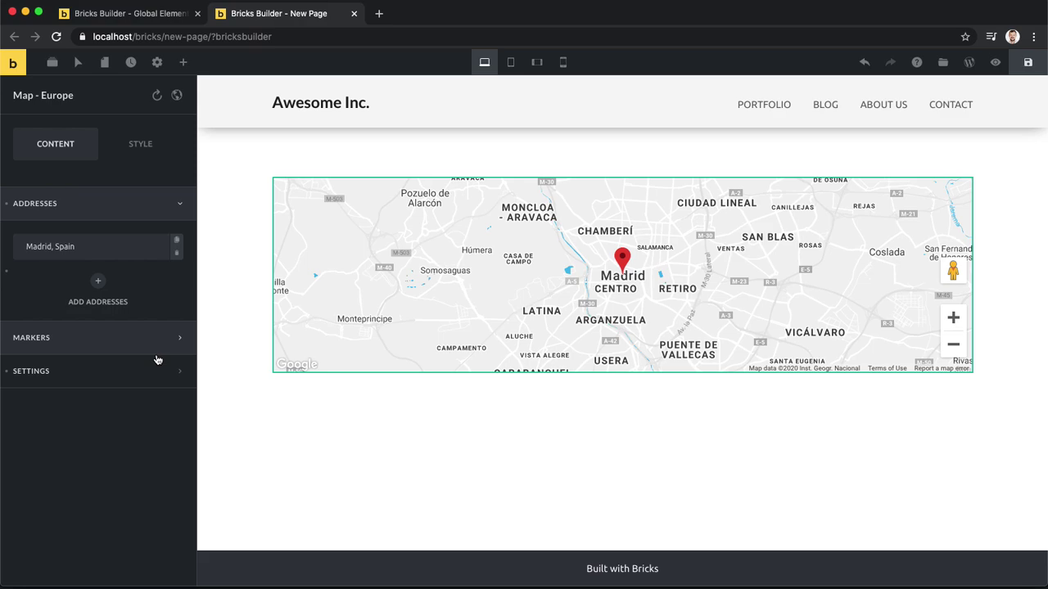
# Step: Set the map style of "Map - Europe" to Light dream and save New Page
pyautogui.click(139, 374)
pyautogui.click(74, 432)
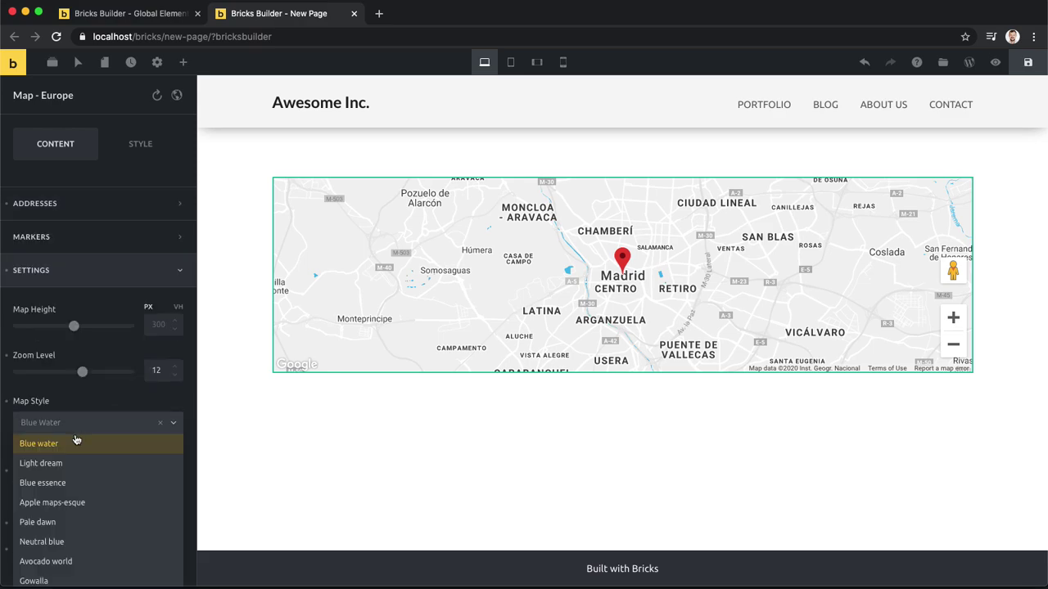
pyautogui.click(74, 465)
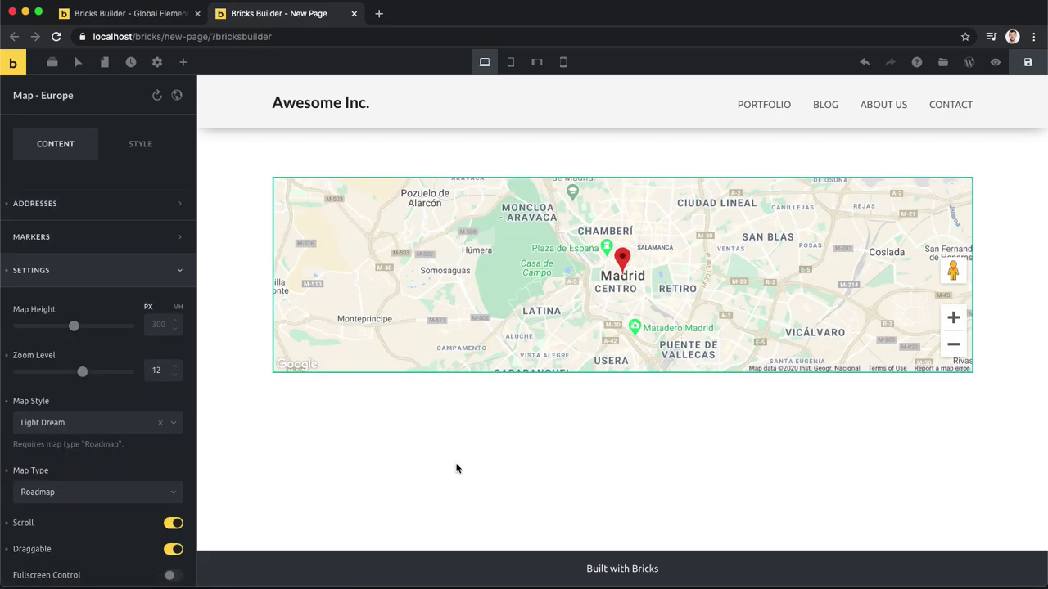
pyautogui.click(386, 436)
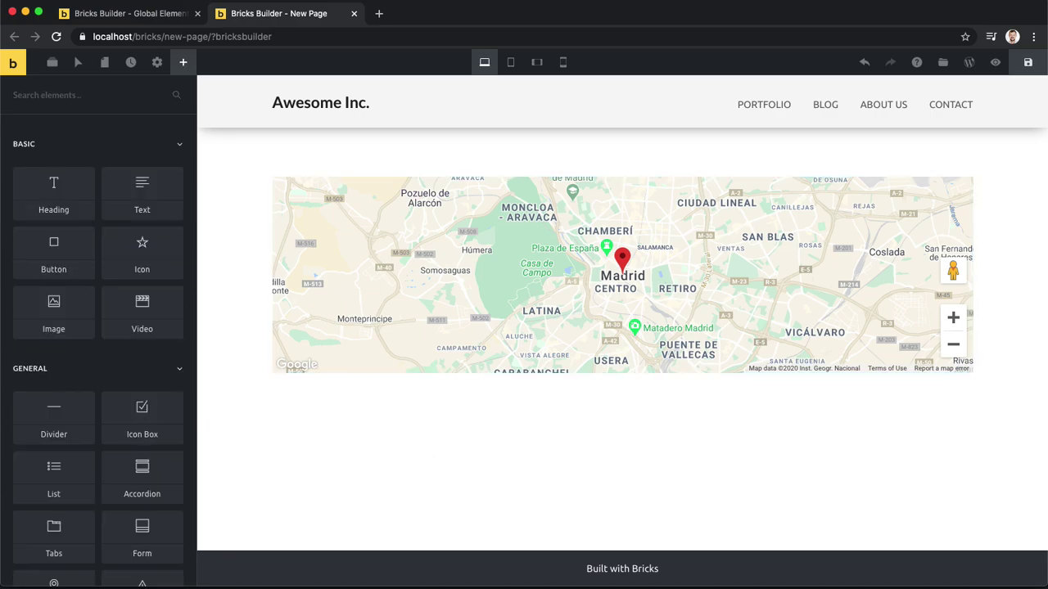
pyautogui.click(1029, 62)
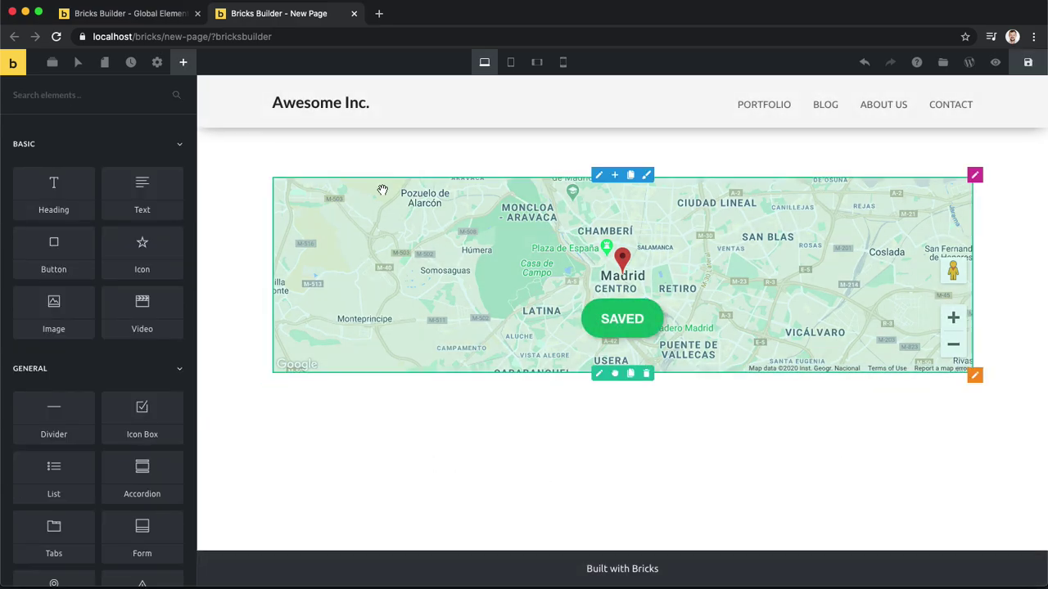
# Step: Reload the Global Elements page in the builder and open its "Map - Europe" element for editing
pyautogui.click(150, 14)
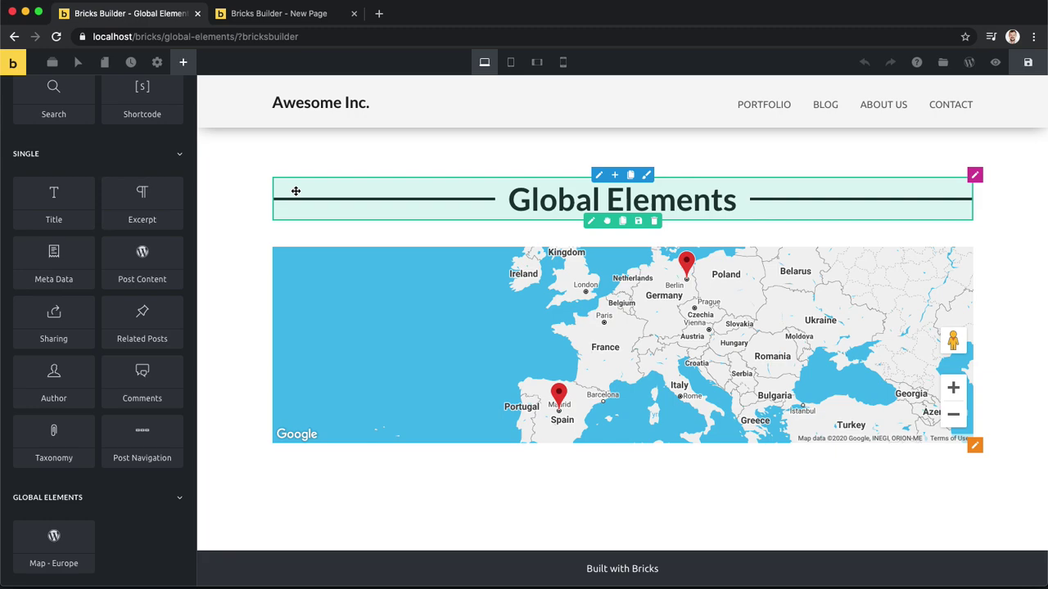
pyautogui.click(55, 36)
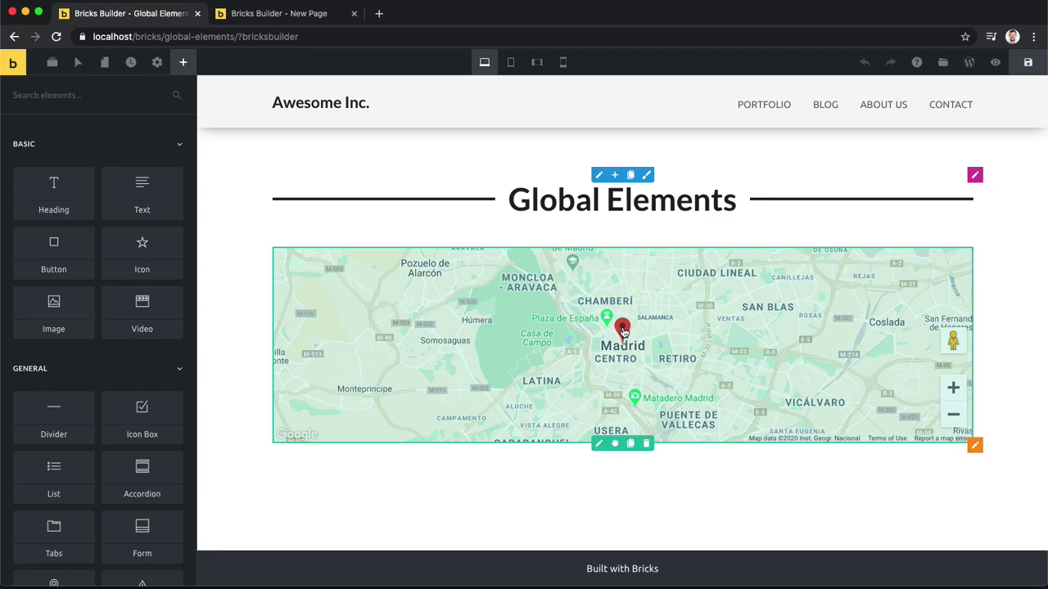
pyautogui.click(598, 443)
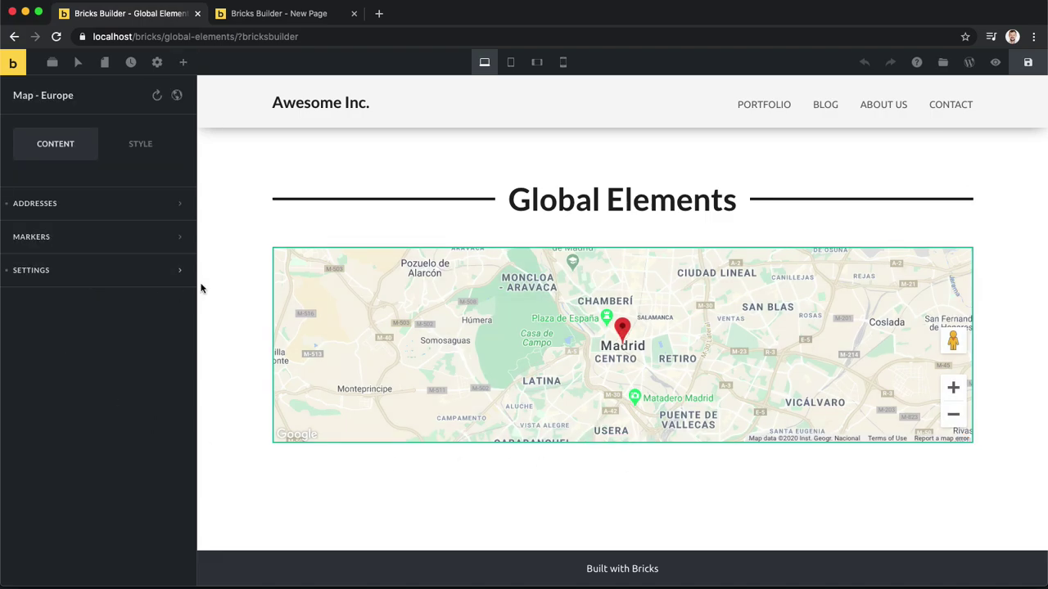